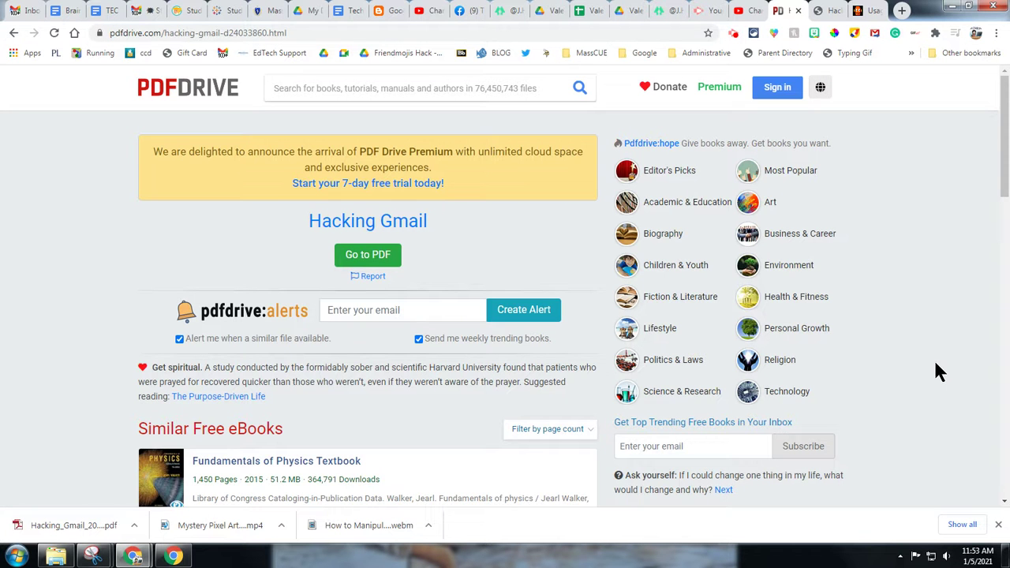
Dismiss the downloads bar, glance at the similar free eBooks, and close the PDF Drive page to reach the Hacking Gmail PDF
{"action": "left_click", "coordinate": [998, 524]}
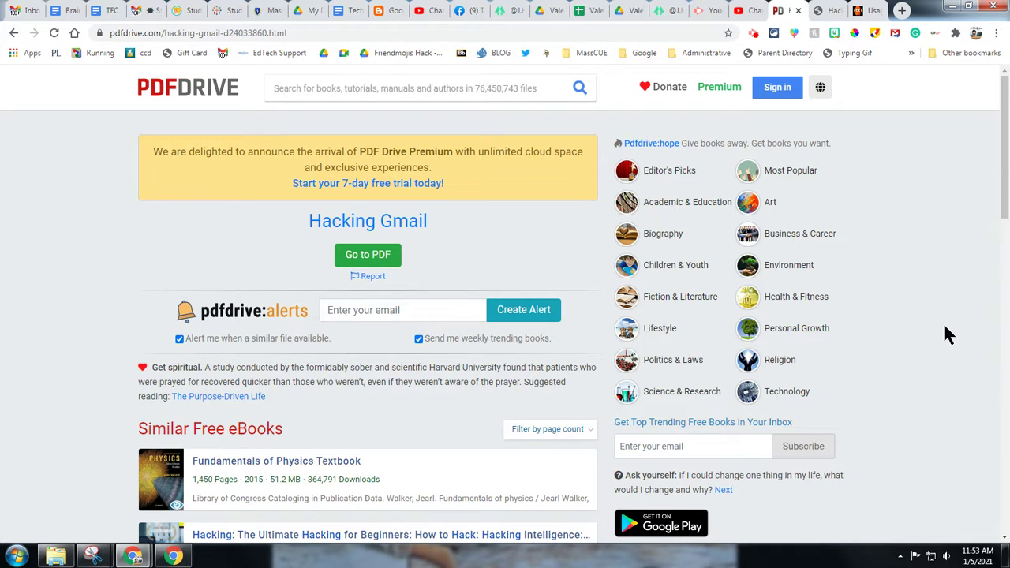
{"action": "scroll", "coordinate": [339, 387], "scroll_direction": "down", "scroll_amount": 3}
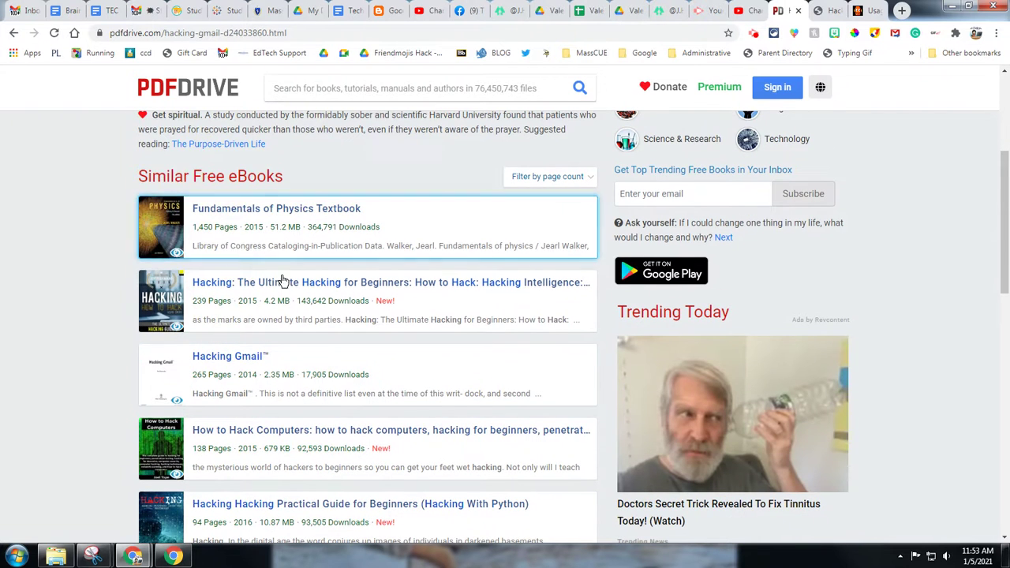
{"action": "mouse_move", "coordinate": [299, 263]}
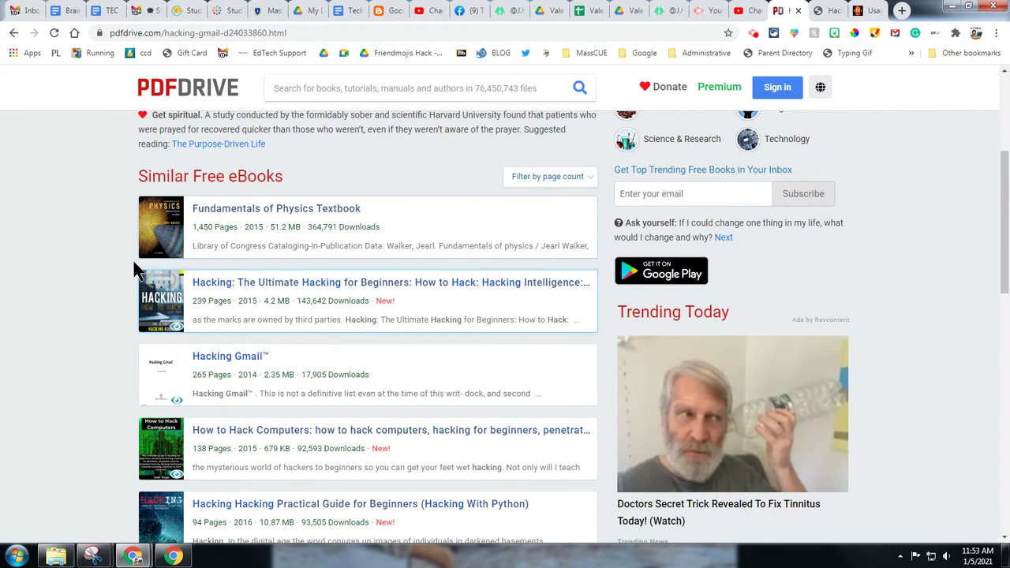
{"action": "left_click", "coordinate": [797, 11]}
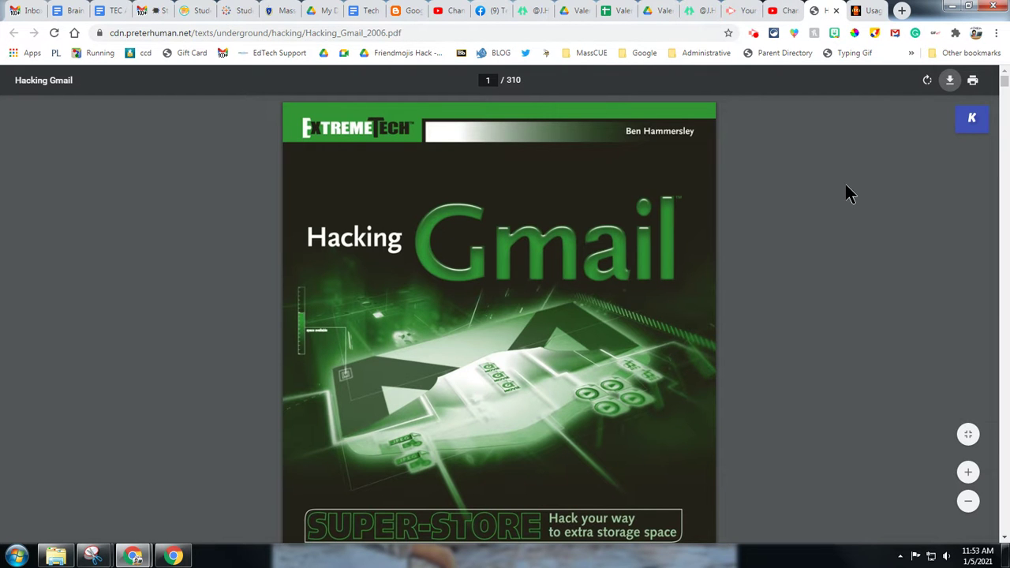
Browse the Hacking Gmail PDF as far as Chapter 2, return to the cover, and check the total page count
{"action": "left_click", "coordinate": [1007, 138]}
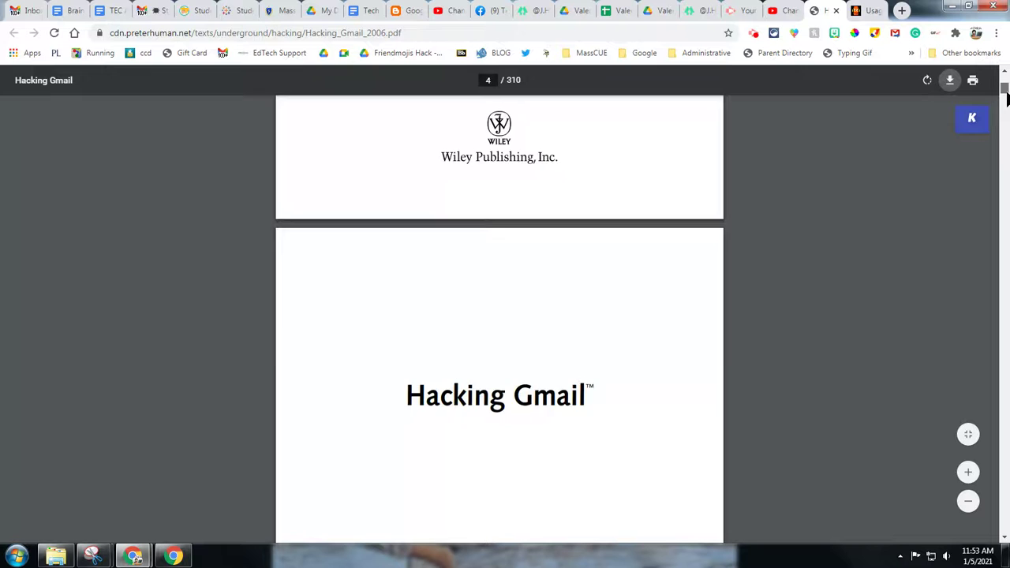
{"action": "scroll", "coordinate": [552, 367], "scroll_direction": "down", "scroll_amount": 6}
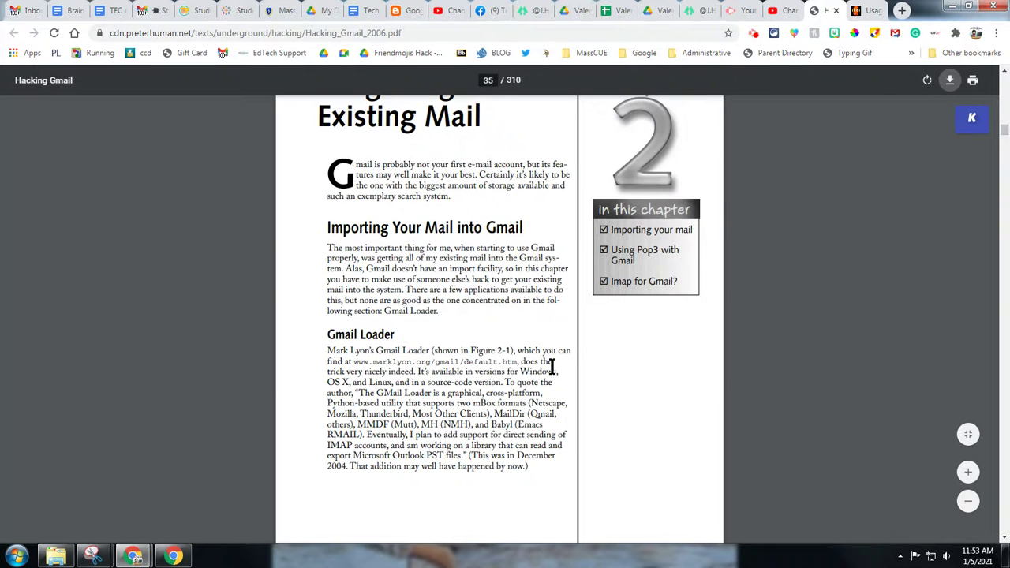
{"action": "scroll", "coordinate": [552, 367], "scroll_direction": "up", "scroll_amount": 4}
{"action": "scroll", "coordinate": [561, 366], "scroll_direction": "up", "scroll_amount": 10}
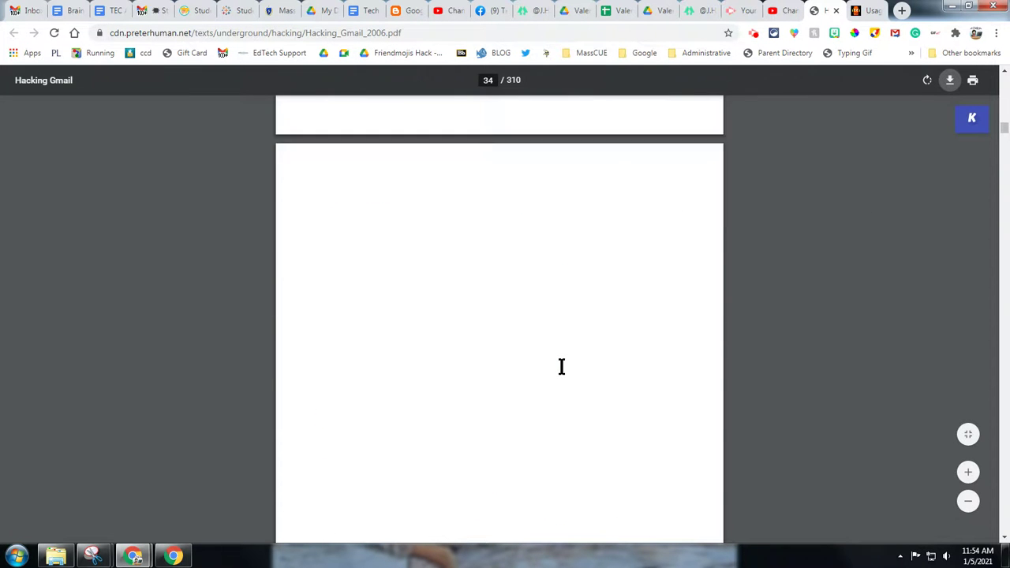
{"action": "scroll", "coordinate": [561, 367], "scroll_direction": "down", "scroll_amount": 6}
{"action": "scroll", "coordinate": [561, 367], "scroll_direction": "down", "scroll_amount": 10}
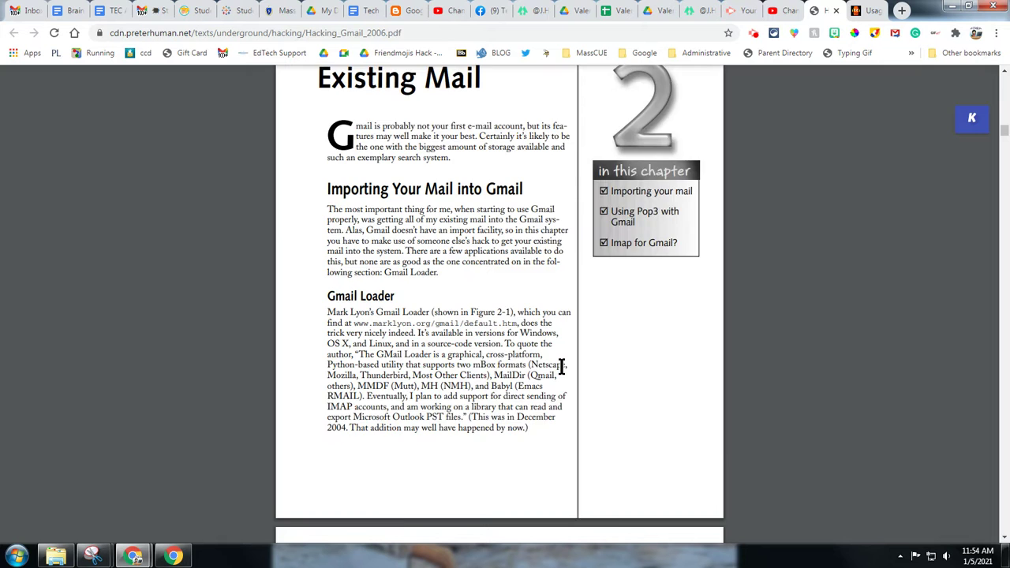
{"action": "scroll", "coordinate": [561, 367], "scroll_direction": "up", "scroll_amount": 2}
{"action": "scroll", "coordinate": [561, 367], "scroll_direction": "up", "scroll_amount": 2}
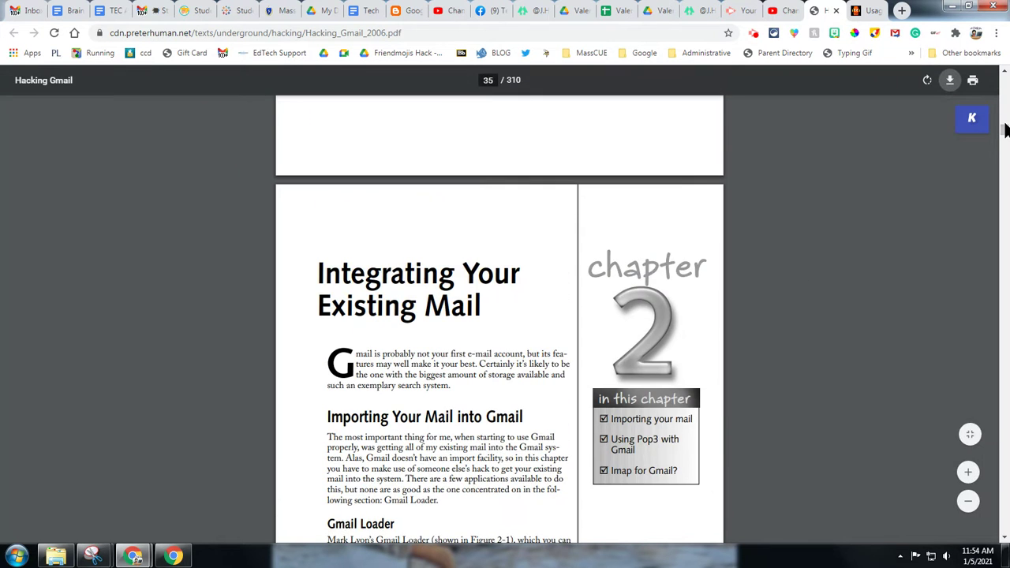
{"action": "left_click_drag", "start_coordinate": [1003, 132], "coordinate": [1004, 81]}
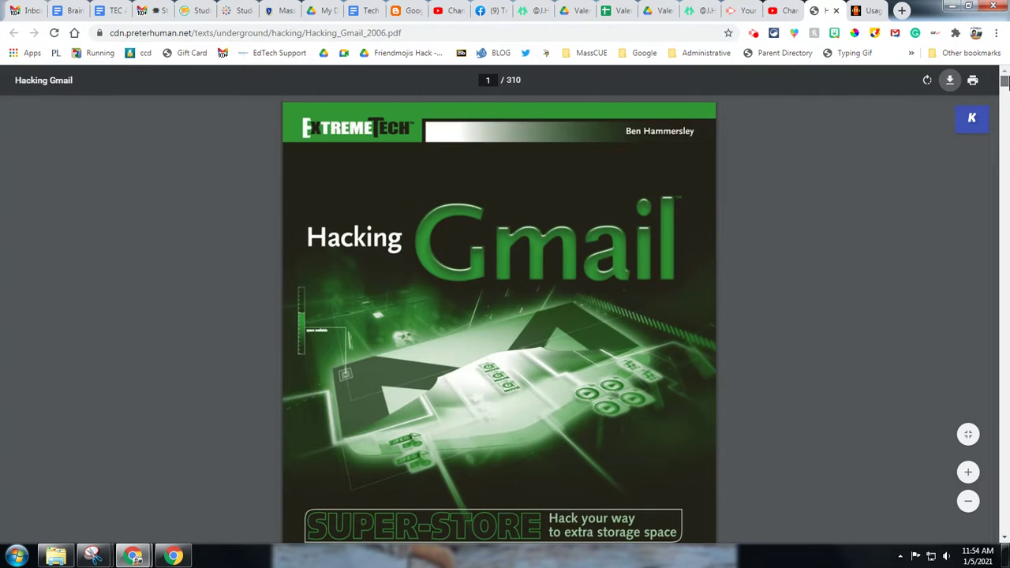
{"action": "double_click", "coordinate": [513, 79]}
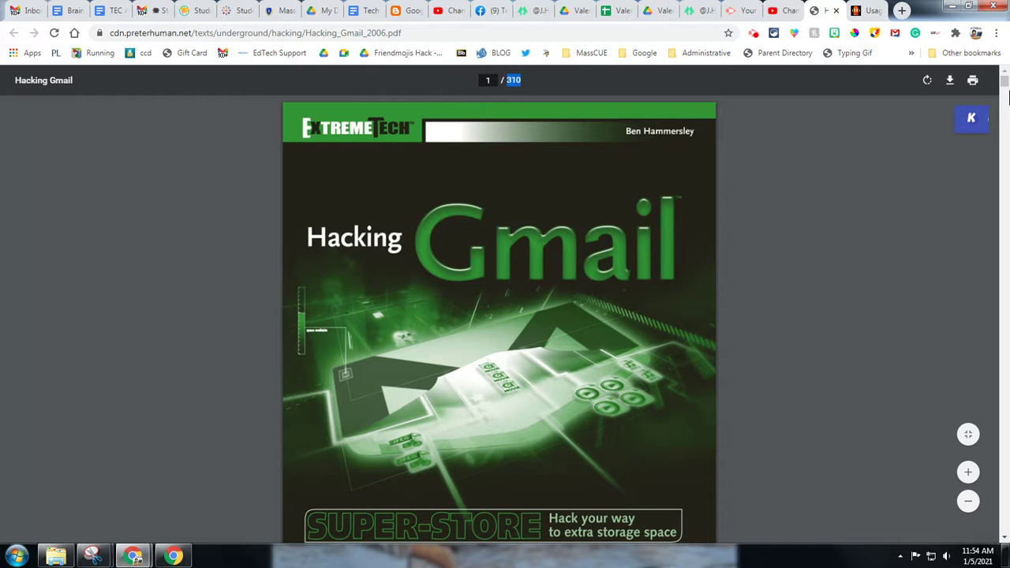
Look through the book's contents pages and find the PDF page where Chapter 1, Desktop Integration, begins
{"action": "left_click_drag", "start_coordinate": [1003, 82], "coordinate": [1005, 103]}
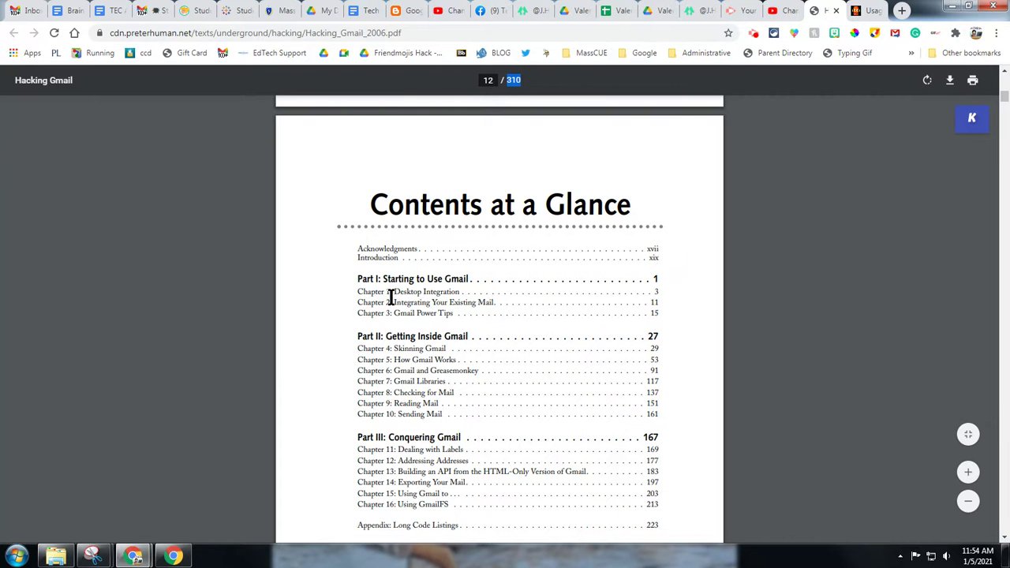
{"action": "scroll", "coordinate": [631, 275], "scroll_direction": "down", "scroll_amount": 2}
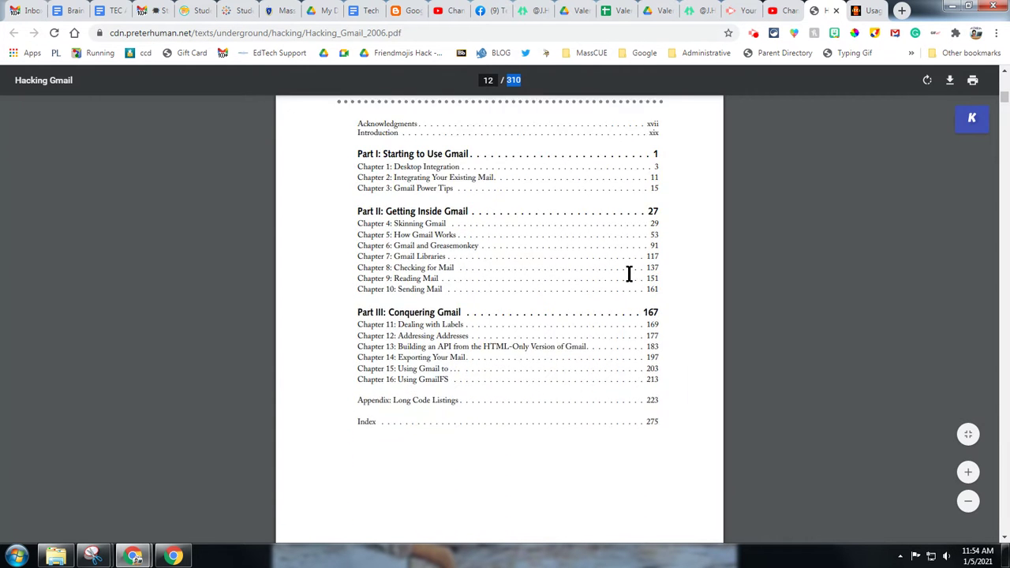
{"action": "scroll", "coordinate": [582, 284], "scroll_direction": "down", "scroll_amount": 15}
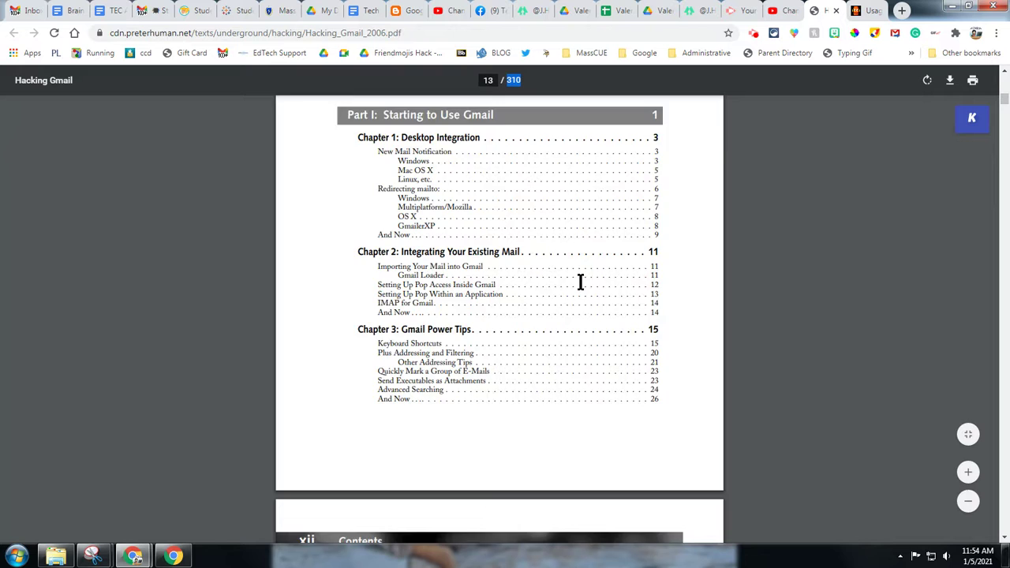
{"action": "scroll", "coordinate": [582, 282], "scroll_direction": "down", "scroll_amount": 8}
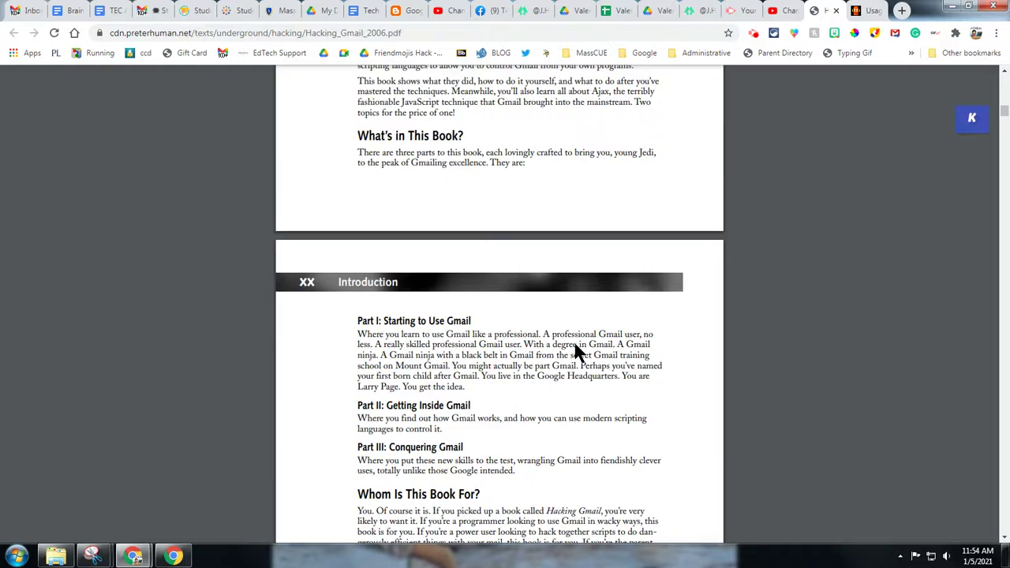
{"action": "scroll", "coordinate": [575, 345], "scroll_direction": "down", "scroll_amount": 9}
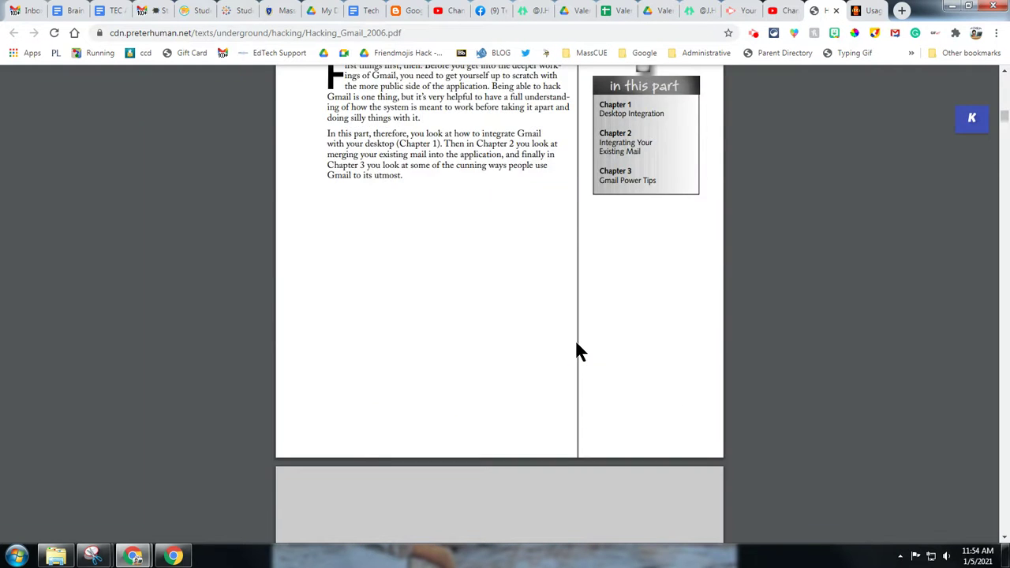
{"action": "scroll", "coordinate": [576, 345], "scroll_direction": "up", "scroll_amount": 5}
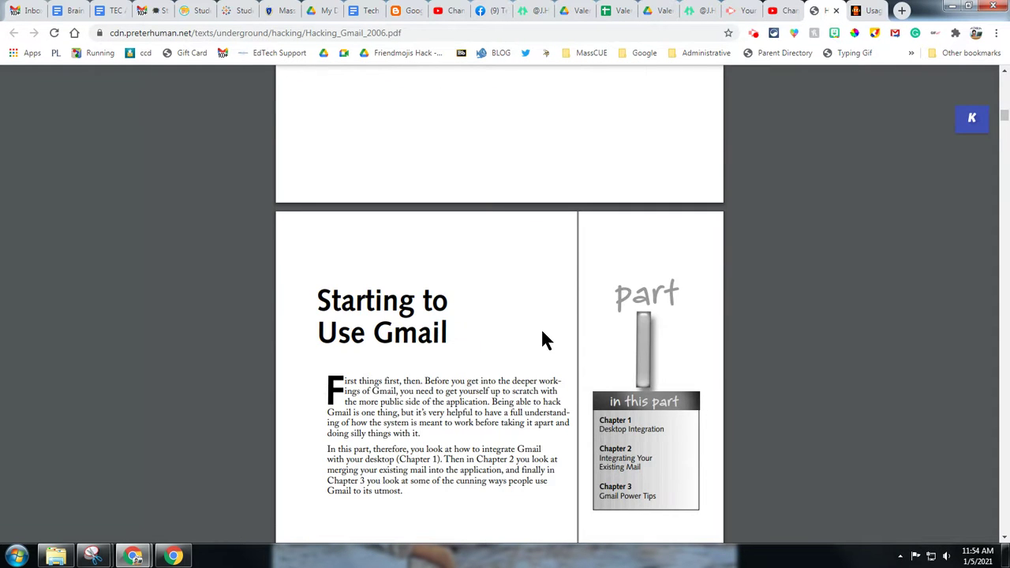
{"action": "scroll", "coordinate": [541, 340], "scroll_direction": "down", "scroll_amount": 12}
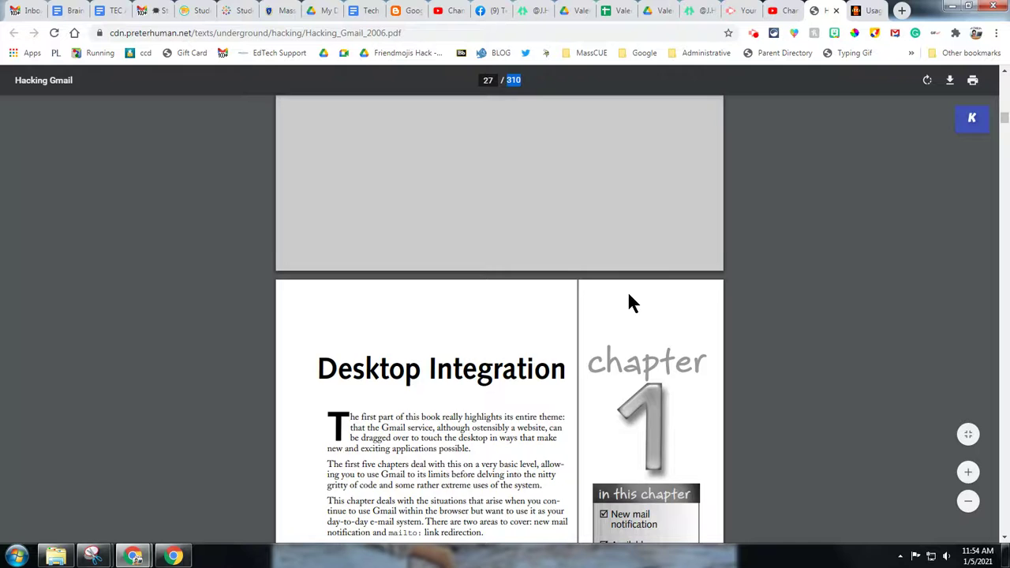
{"action": "scroll", "coordinate": [565, 345], "scroll_direction": "down", "scroll_amount": 3}
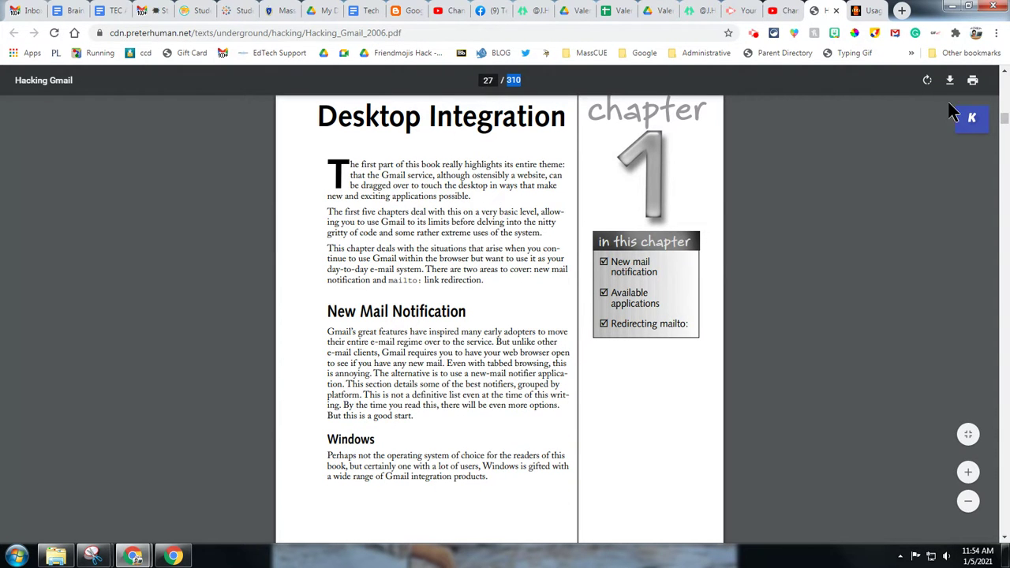
Find the last PDF page before Chapter 2, Integrating Your Existing Mail, begins
{"action": "left_click_drag", "start_coordinate": [1004, 118], "coordinate": [1005, 132]}
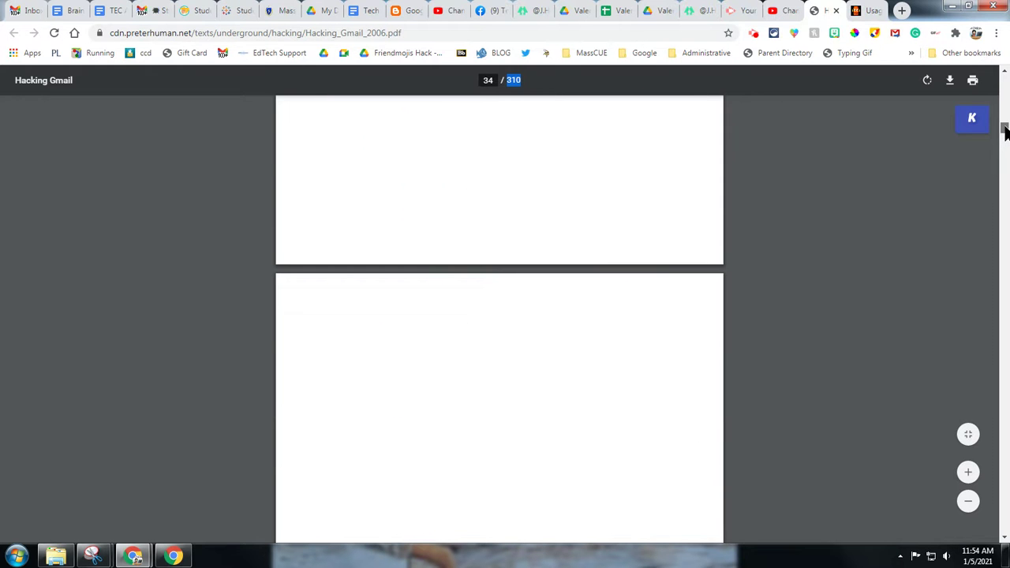
{"action": "scroll", "coordinate": [605, 344], "scroll_direction": "up", "scroll_amount": 1}
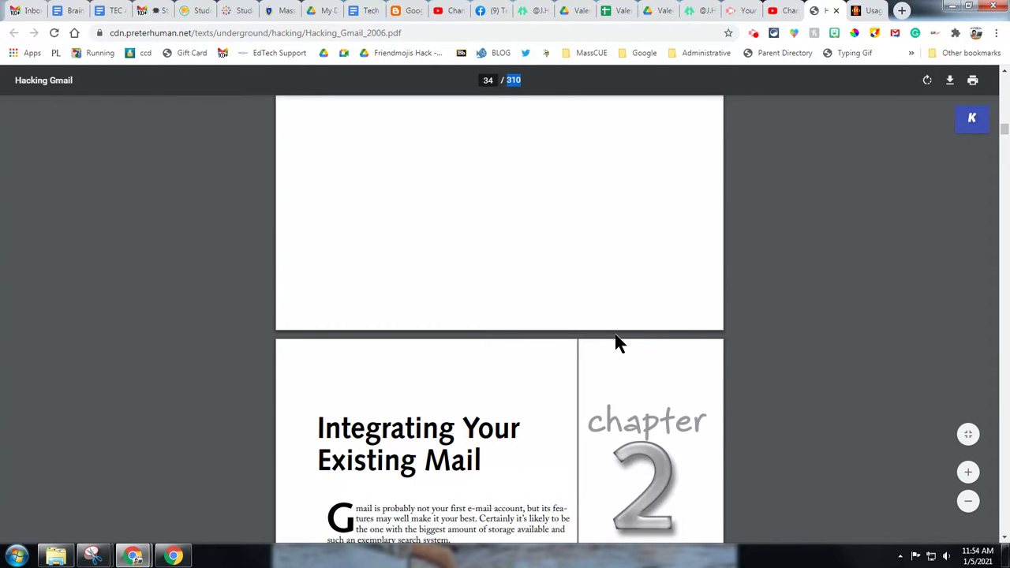
{"action": "scroll", "coordinate": [614, 331], "scroll_direction": "down", "scroll_amount": 3}
{"action": "scroll", "coordinate": [614, 331], "scroll_direction": "up", "scroll_amount": 4}
{"action": "scroll", "coordinate": [616, 340], "scroll_direction": "down", "scroll_amount": 3}
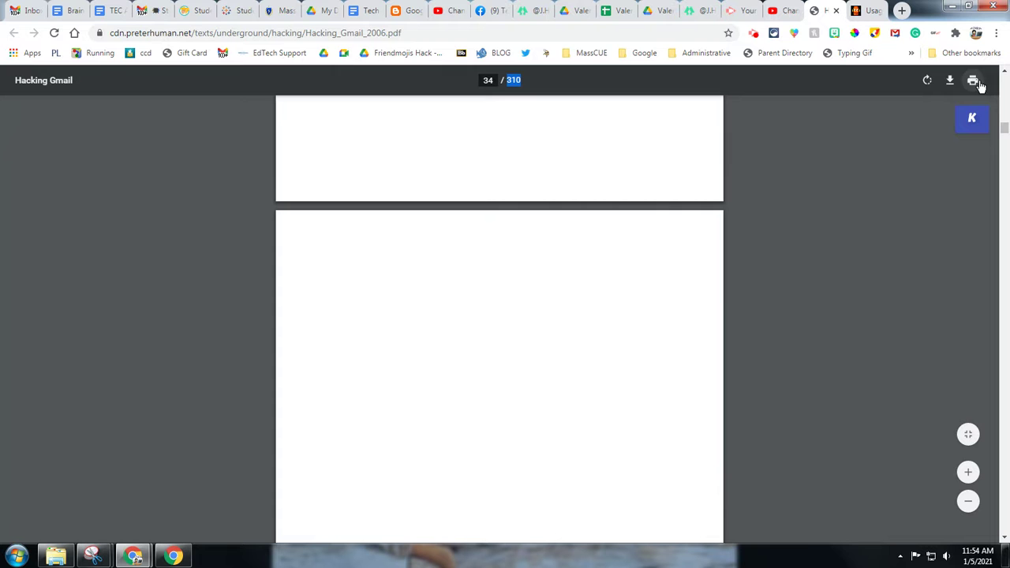
Set up printing of the custom page range 27-34 with Save as PDF as the destination
{"action": "left_click", "coordinate": [975, 83]}
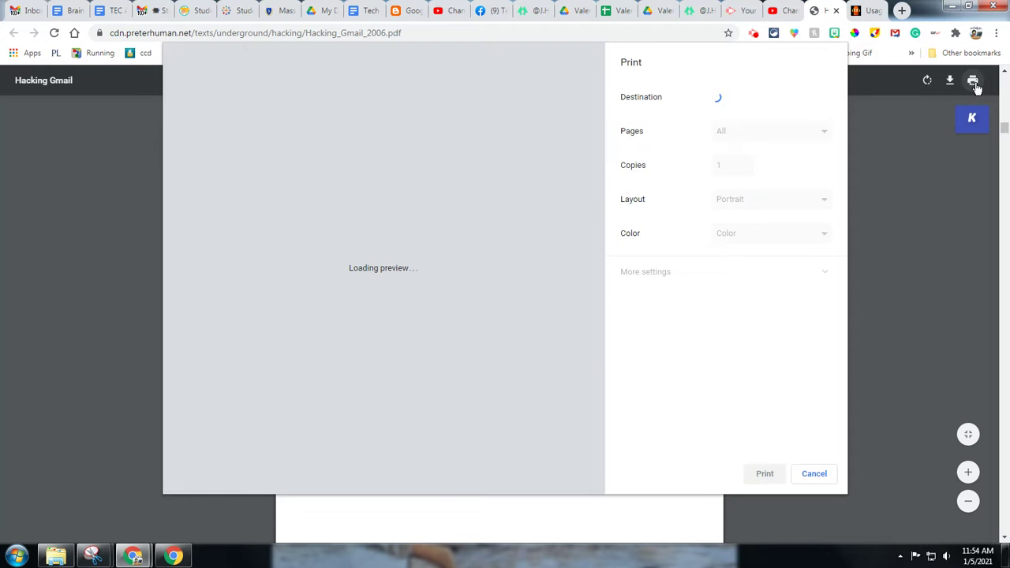
{"action": "left_click", "coordinate": [750, 133]}
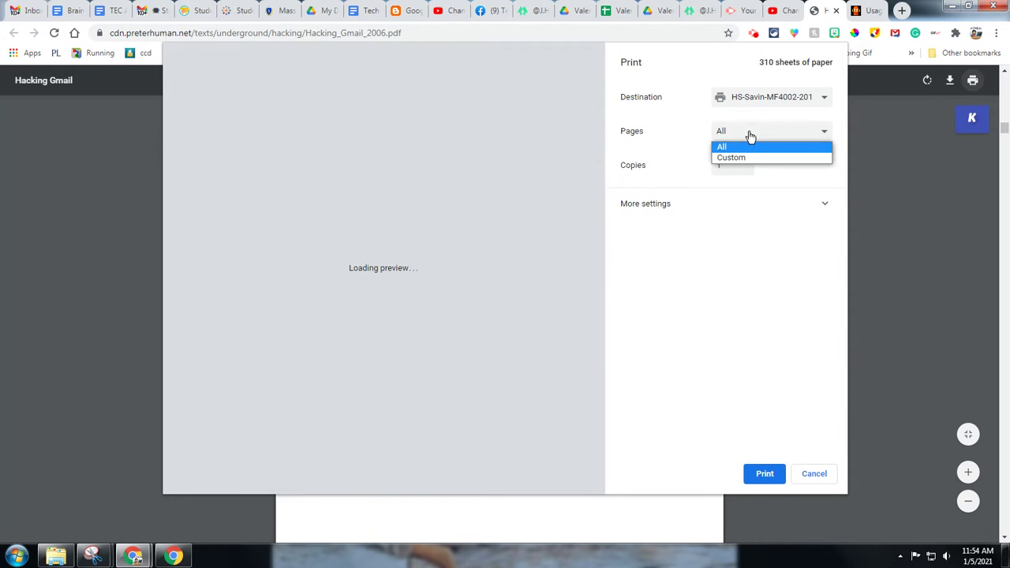
{"action": "left_click", "coordinate": [744, 158]}
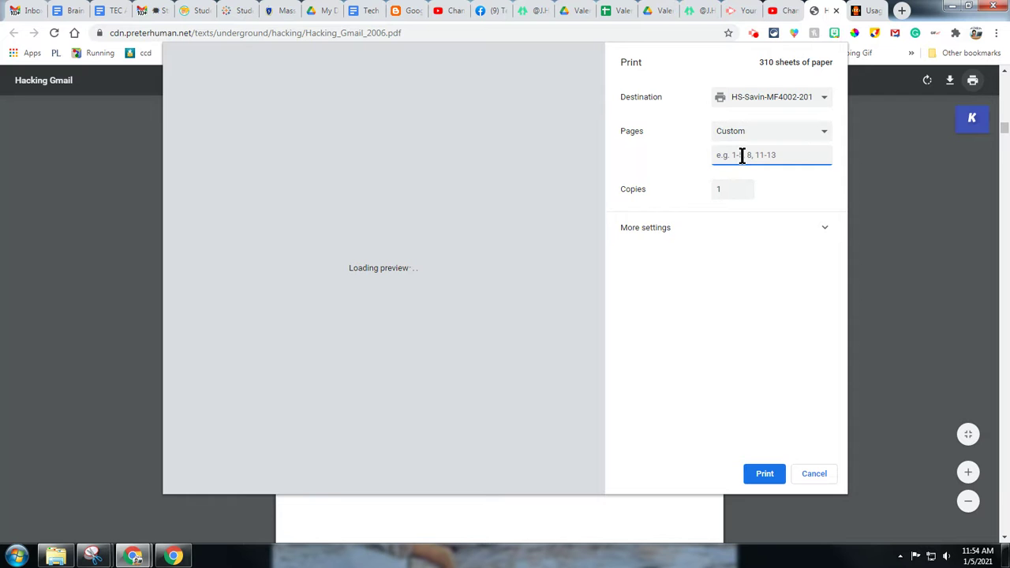
{"action": "type", "text": "27-34"}
{"action": "left_click", "coordinate": [742, 102]}
{"action": "left_click", "coordinate": [773, 126]}
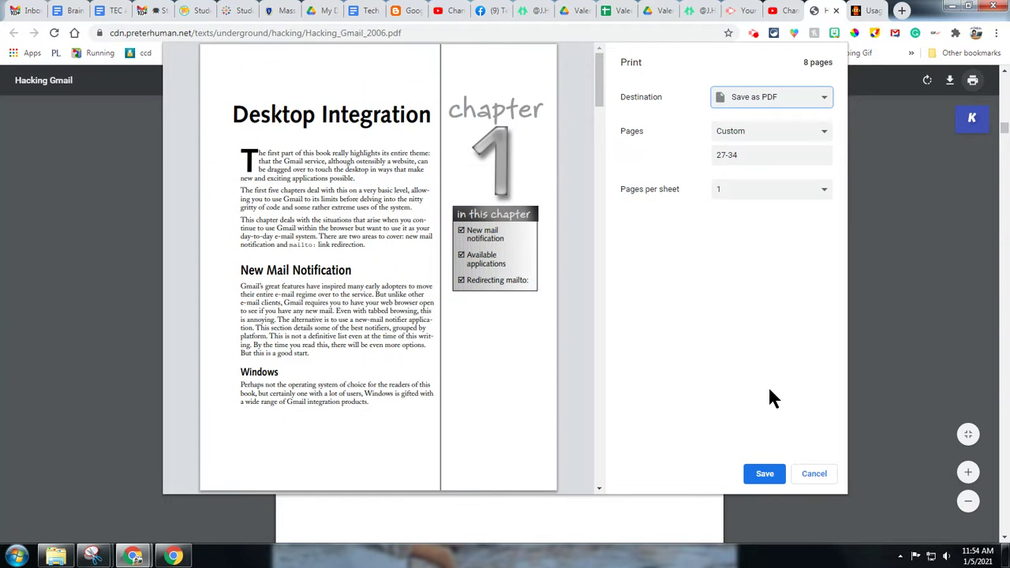
Save the extracted pages as "Hacking Gmail chapter 1" in the Downloads folder
{"action": "left_click", "coordinate": [765, 475]}
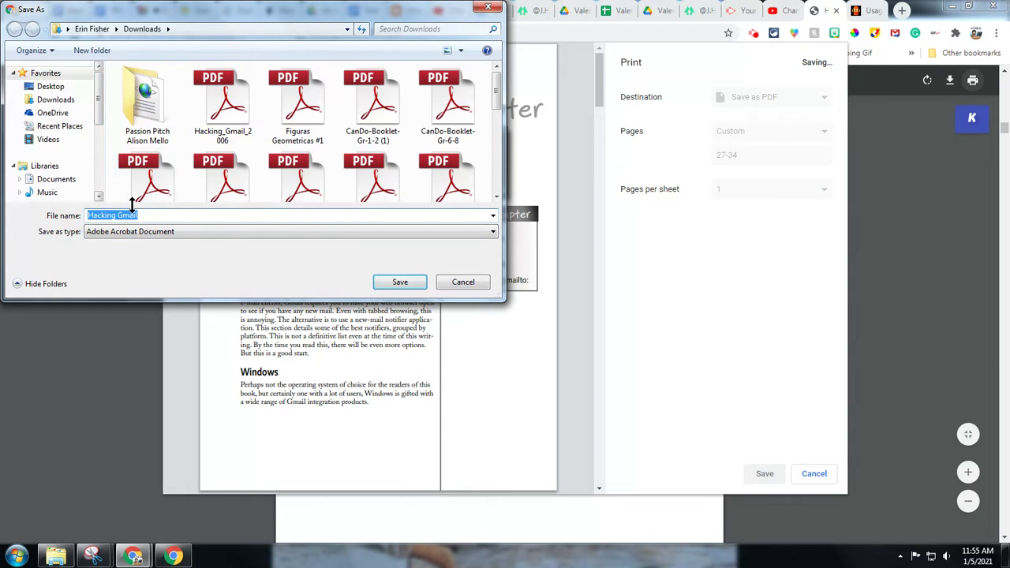
{"action": "left_click", "coordinate": [149, 219]}
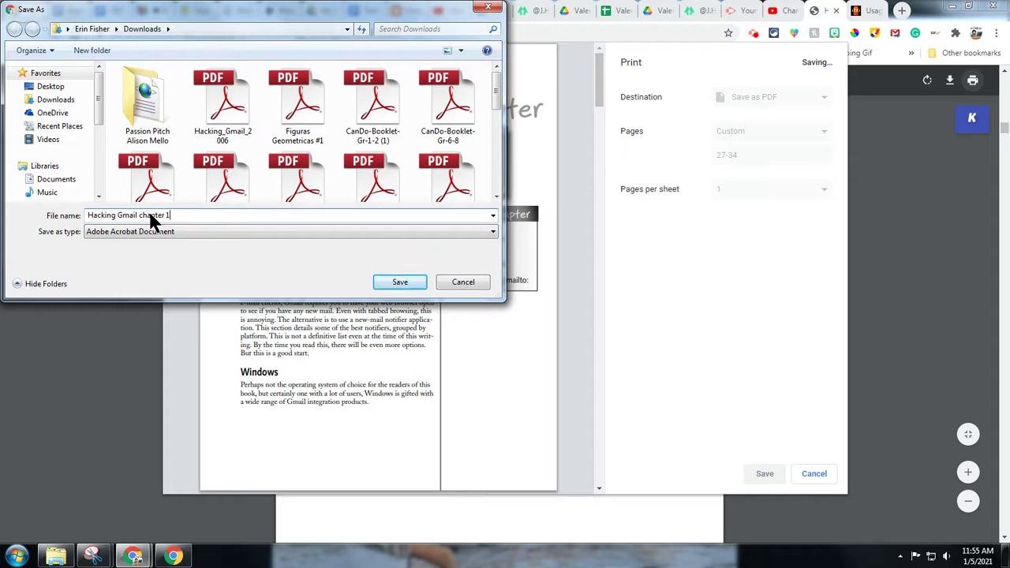
{"action": "left_click", "coordinate": [66, 101]}
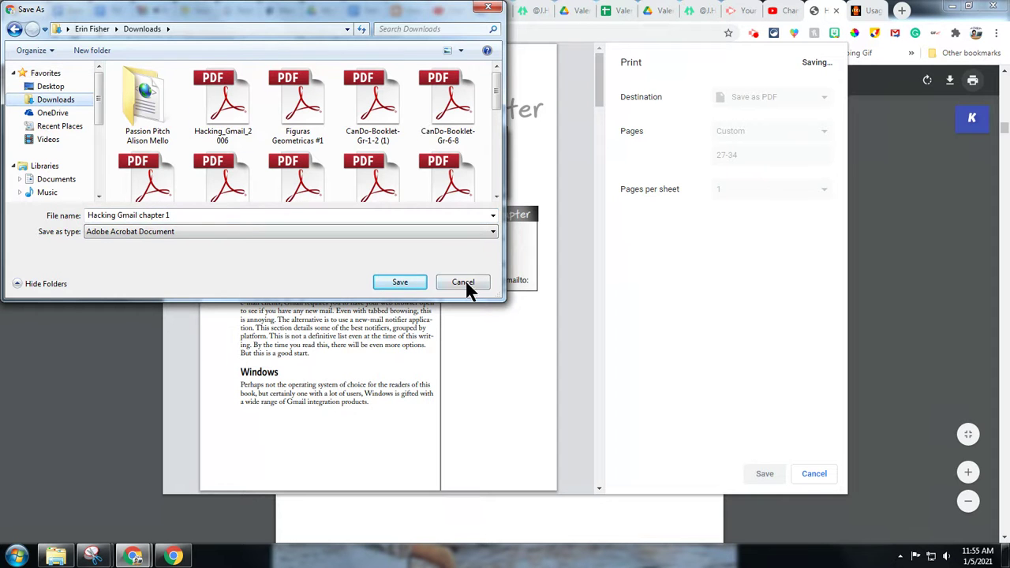
{"action": "left_click", "coordinate": [415, 285]}
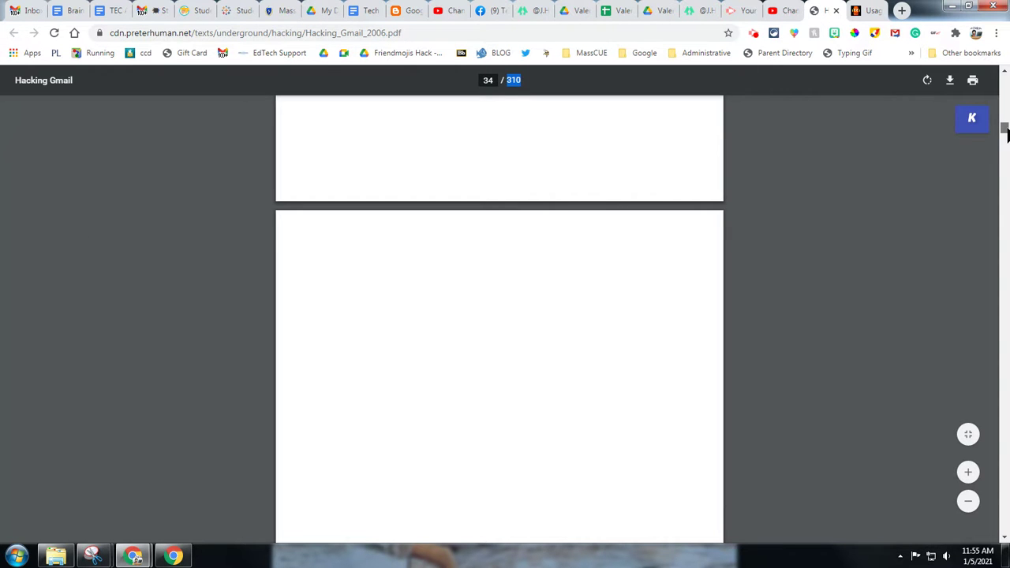
Open "Hacking Gmail chapter 1" from the Downloads folder in File Explorer, check its pages in Adobe Reader, and return to the folder
{"action": "left_click", "coordinate": [55, 556]}
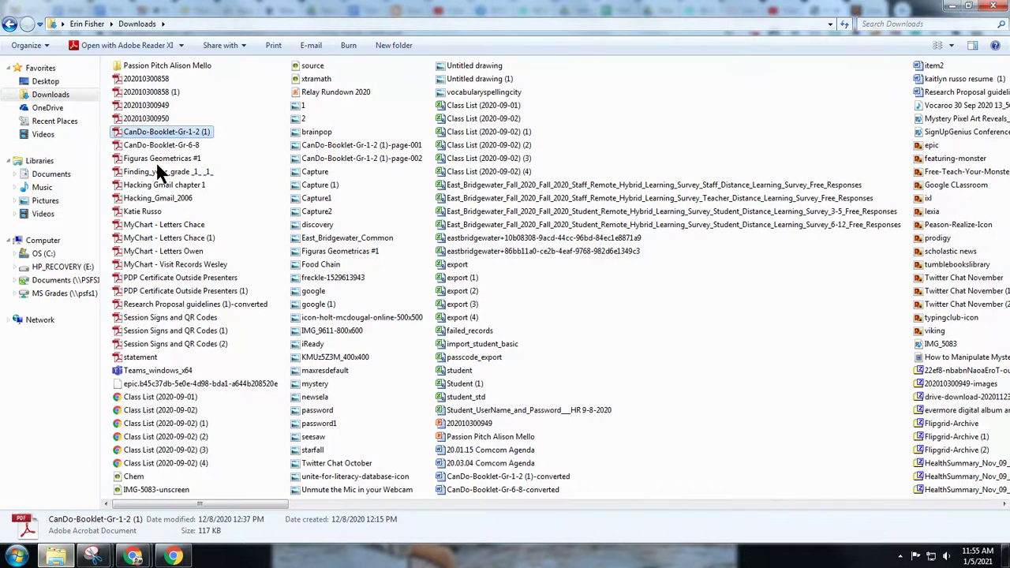
{"action": "left_click", "coordinate": [55, 96]}
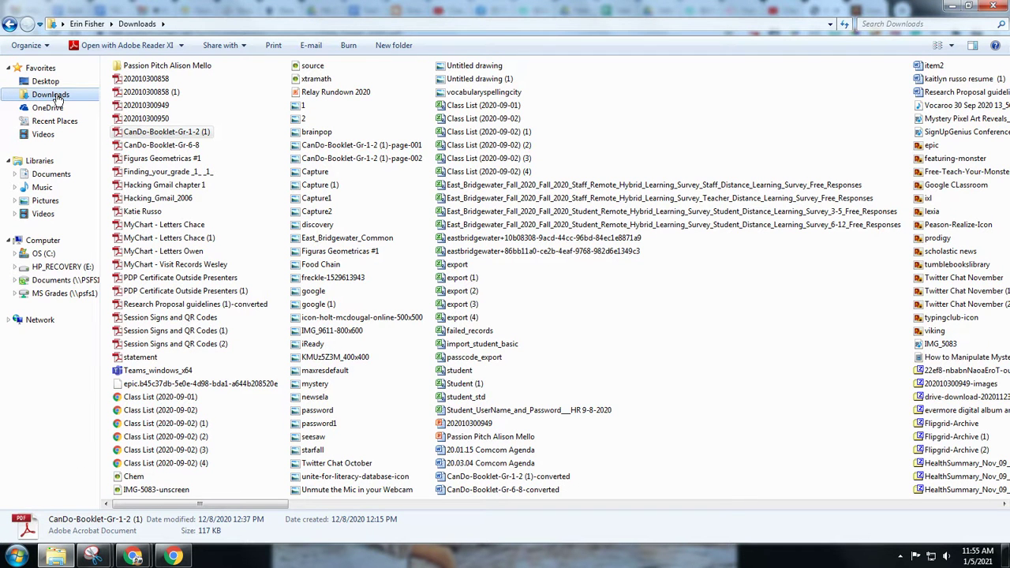
{"action": "double_click", "coordinate": [148, 188]}
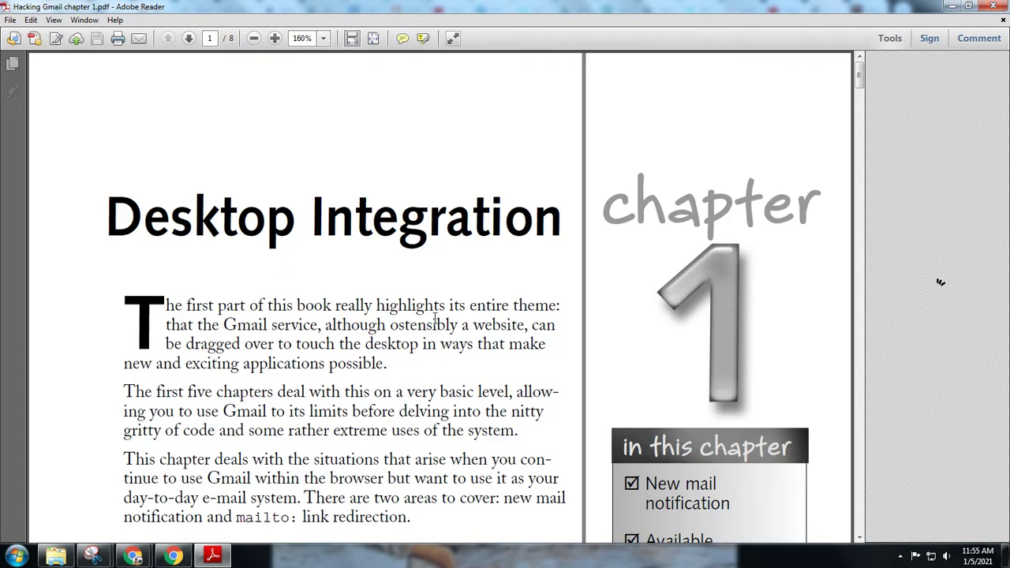
{"action": "scroll", "coordinate": [436, 316], "scroll_direction": "down", "scroll_amount": 10}
{"action": "scroll", "coordinate": [438, 328], "scroll_direction": "down", "scroll_amount": 5}
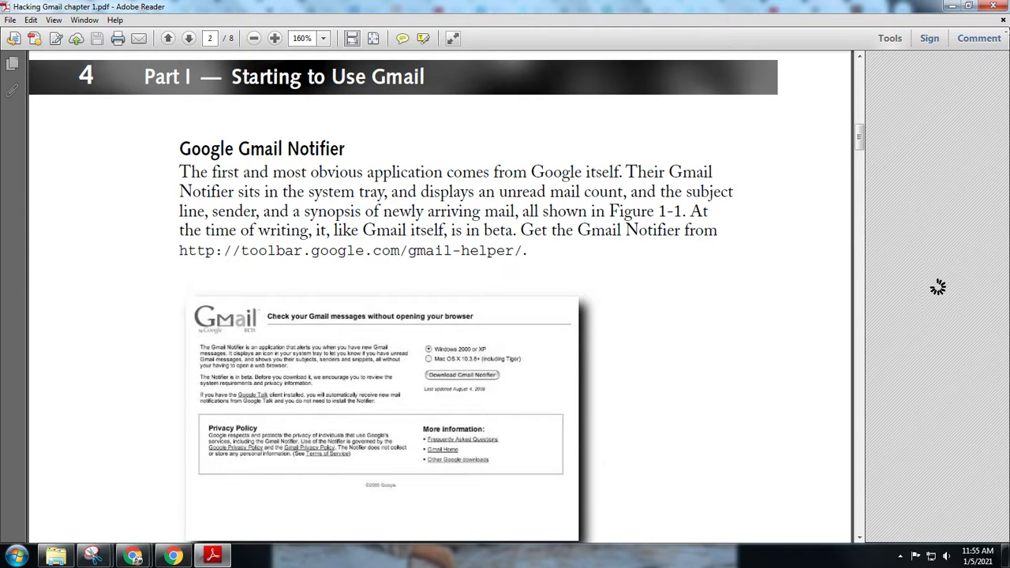
{"action": "key", "text": "alt+Tab"}
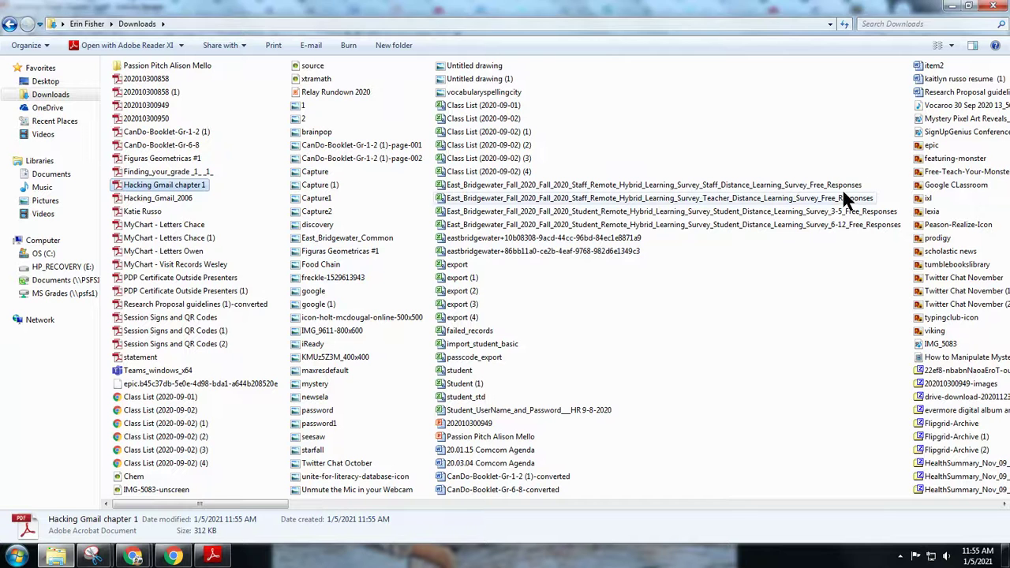
Switch back to the Hacking Gmail PDF in Chrome and set up printing of the custom page range 34-37
{"action": "key", "text": "alt+Tab"}
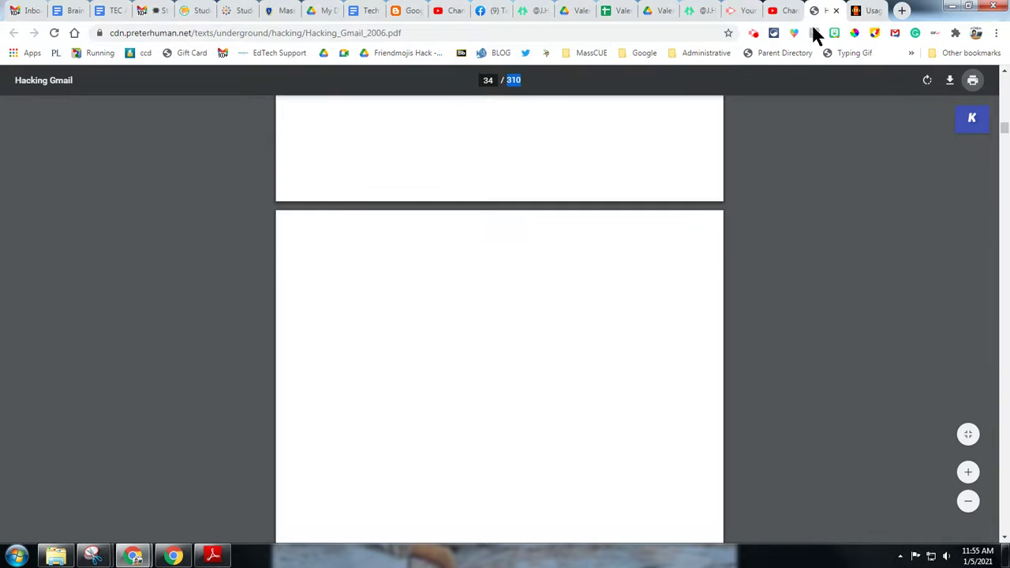
{"action": "left_click", "coordinate": [972, 82]}
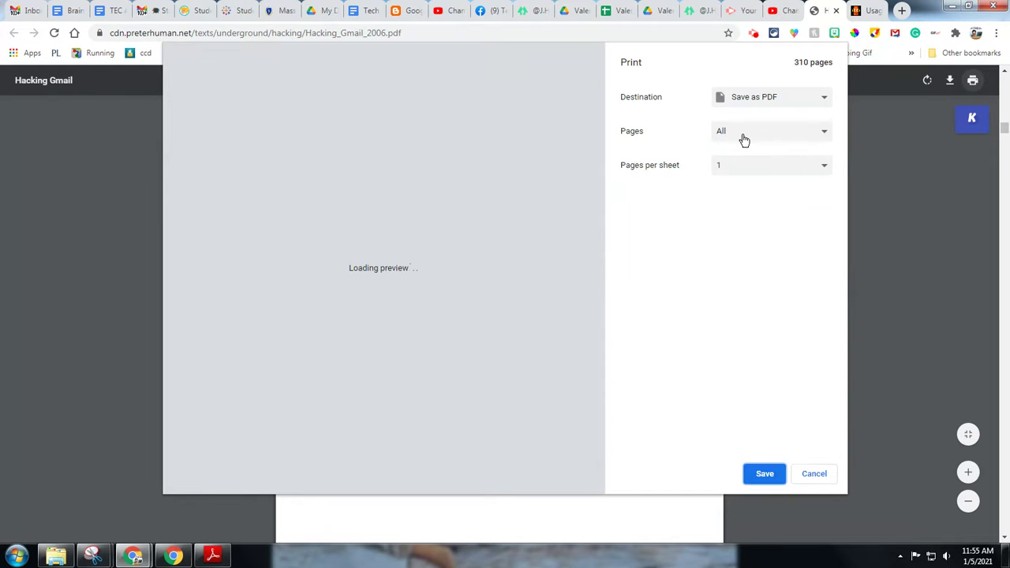
{"action": "left_click", "coordinate": [741, 138]}
{"action": "left_click", "coordinate": [740, 157]}
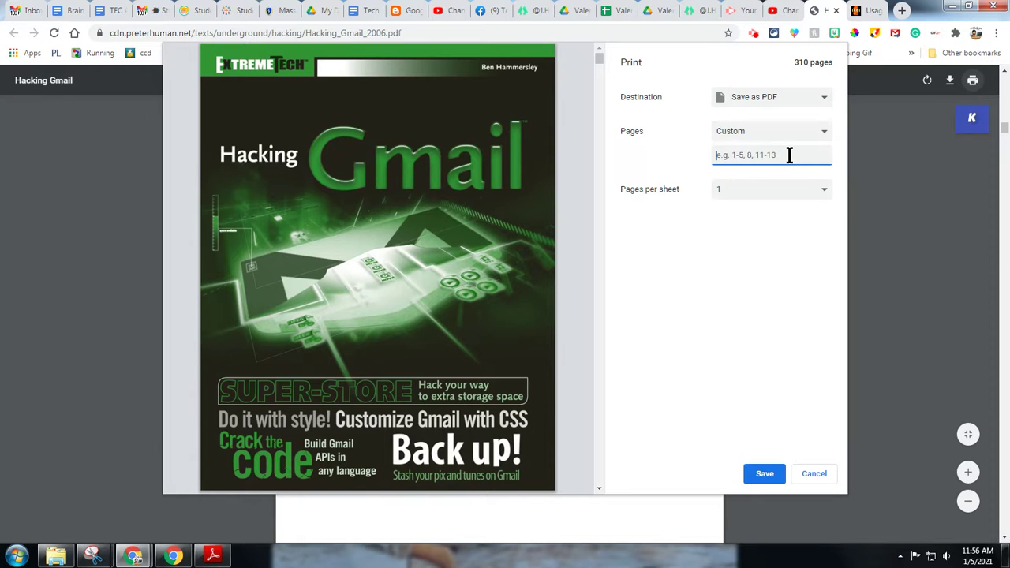
{"action": "type", "text": "34-37"}
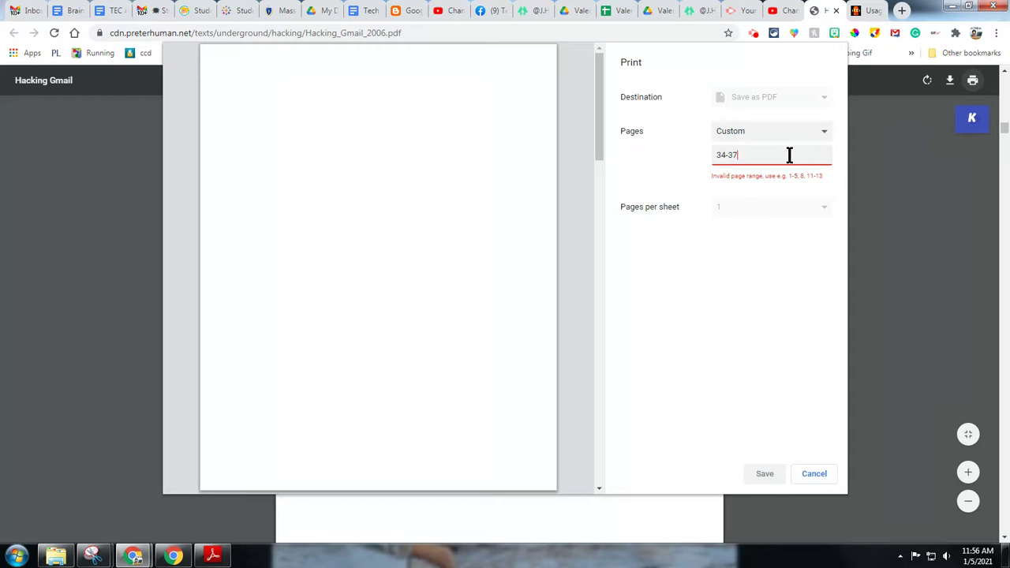
Try re-entering the custom print range as 34-37, 10, and look through the pages in the print preview
{"action": "key", "text": "BackSpace"}
{"action": "key", "text": "BackSpace"}
{"action": "key", "text": "BackSpace"}
{"action": "key", "text": "BackSpace"}
{"action": "key", "text": "BackSpace"}
{"action": "type", "text": "34-"}
{"action": "left_click_drag", "start_coordinate": [598, 100], "coordinate": [597, 452]}
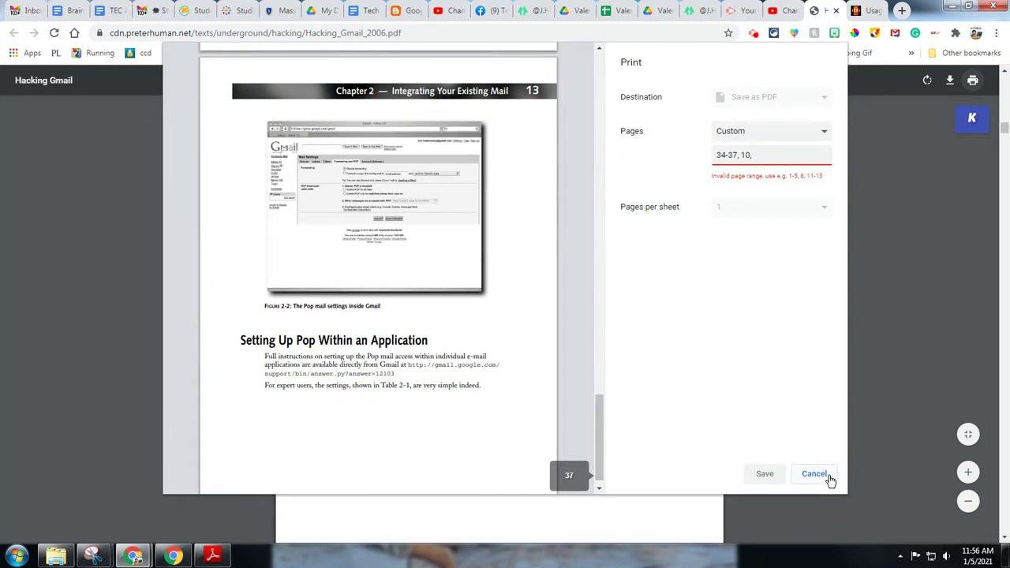
Reduce the custom print range to 34-37, check the end of the preview, and cancel printing
{"action": "left_click_drag", "start_coordinate": [755, 156], "coordinate": [738, 156]}
{"action": "key", "text": "BackSpace"}
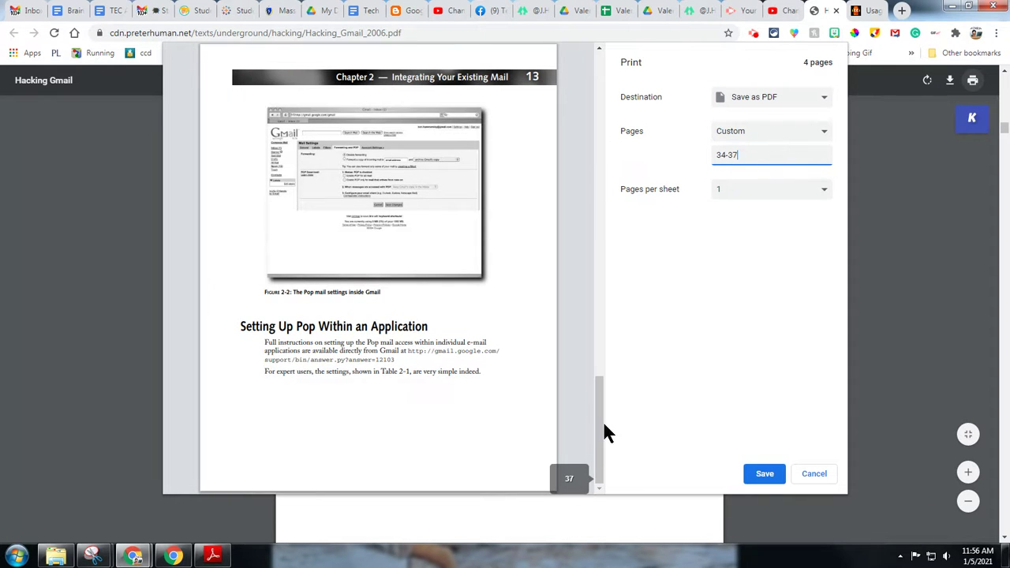
{"action": "left_click_drag", "start_coordinate": [603, 432], "coordinate": [651, 436]}
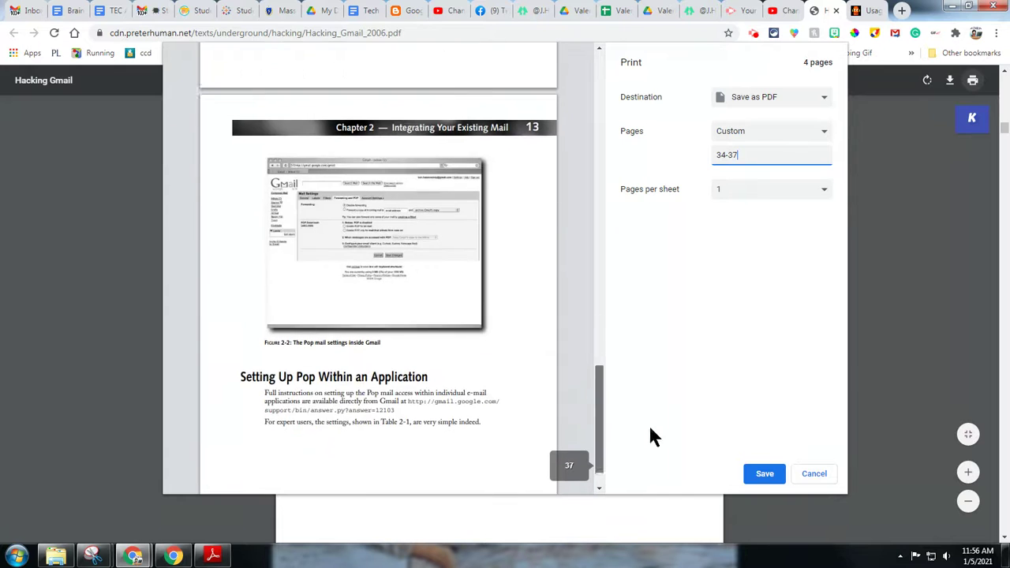
{"action": "left_click", "coordinate": [825, 475]}
Go back through the end of Chapter 1 to the cover page of the Hacking Gmail PDF
{"action": "scroll", "coordinate": [813, 253], "scroll_direction": "up", "scroll_amount": 5}
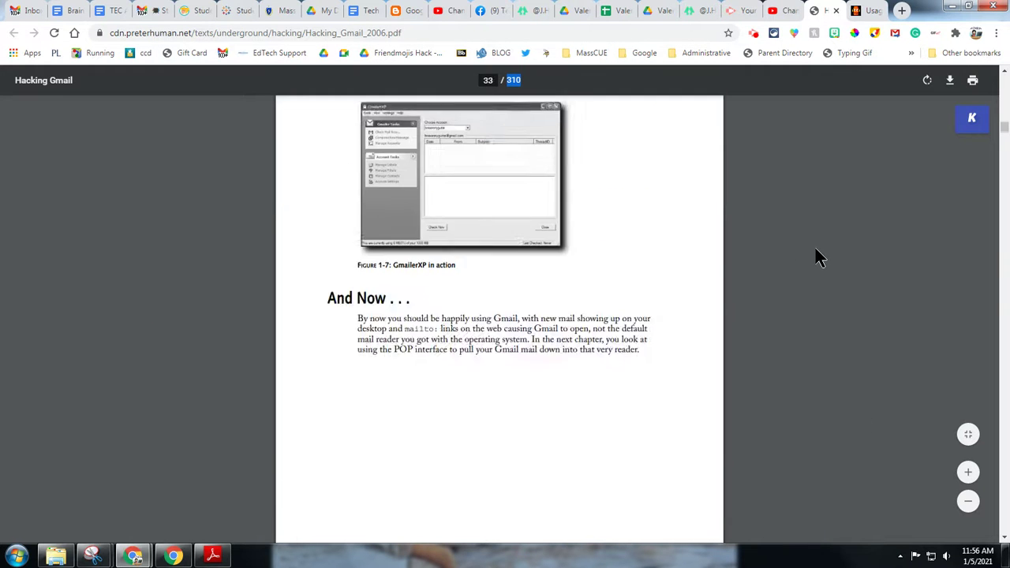
{"action": "scroll", "coordinate": [816, 257], "scroll_direction": "up", "scroll_amount": 5}
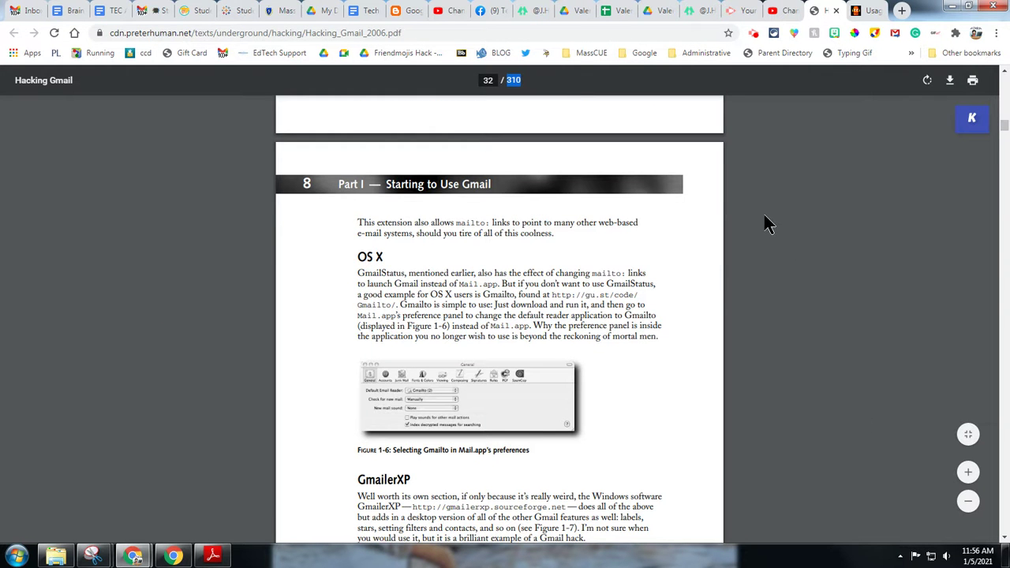
{"action": "left_click_drag", "start_coordinate": [1006, 85], "coordinate": [1000, 90]}
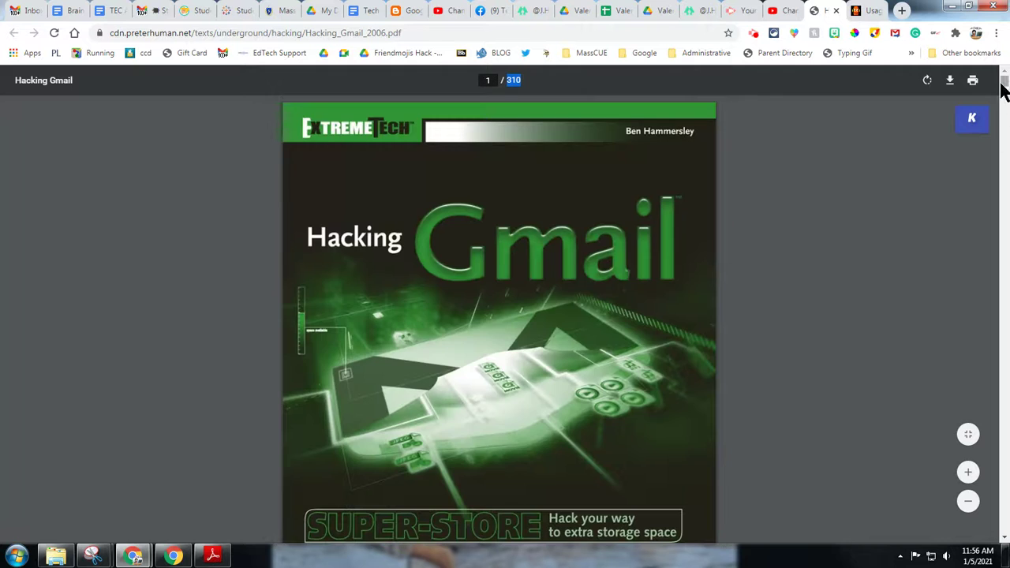